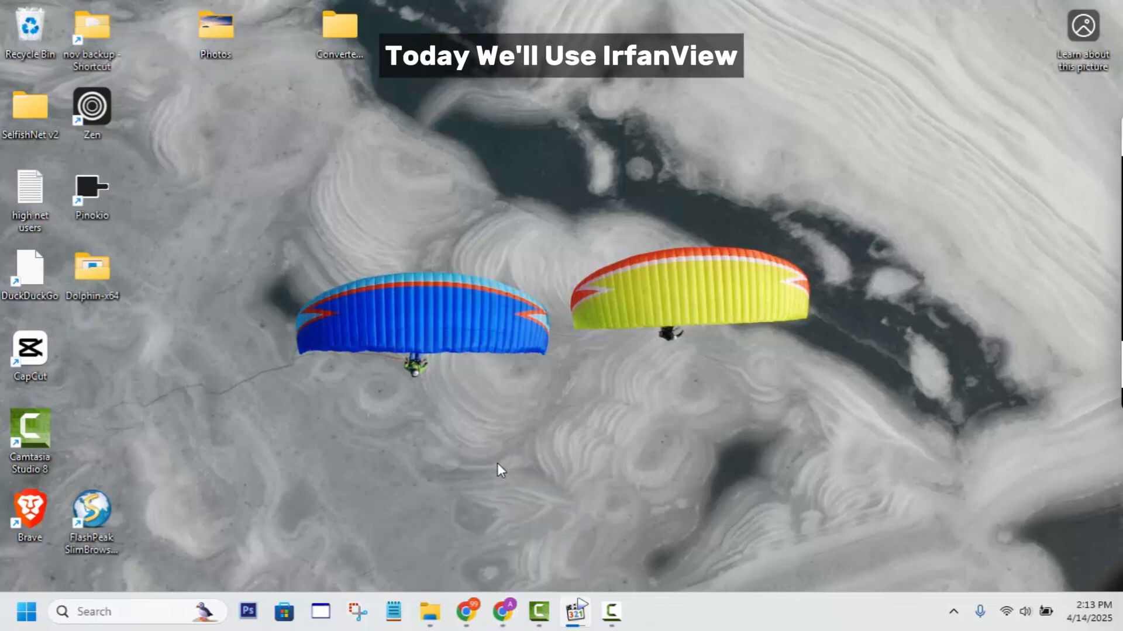
# Step: Switch to Chrome with the IrfanView homepage, maximize the window and highlight the irfanview.net address
pyautogui.click(503, 613)
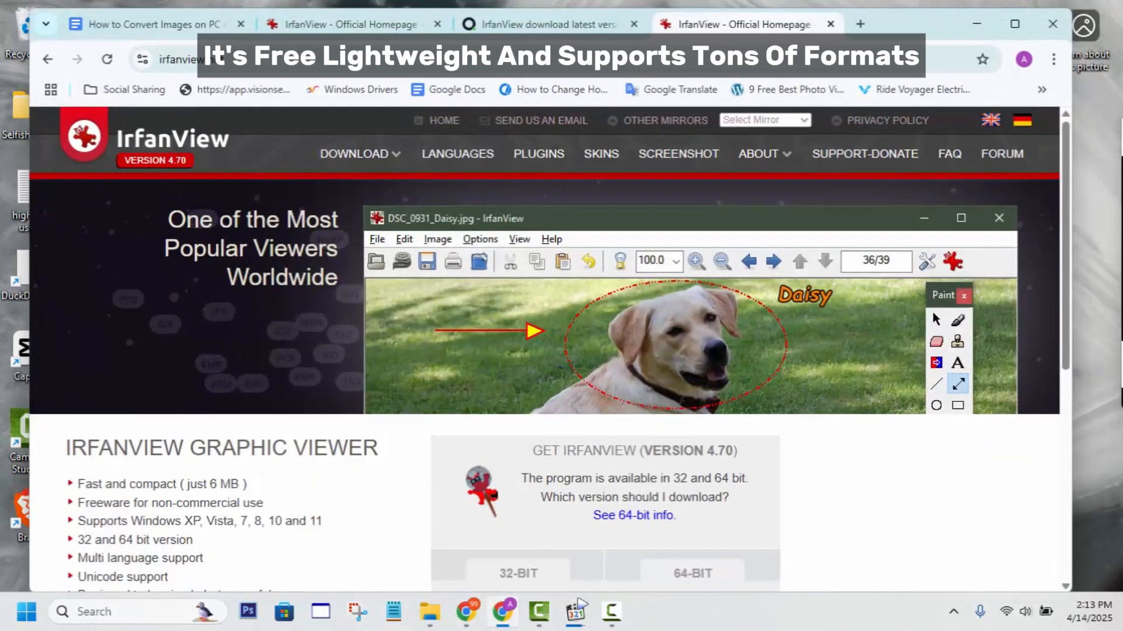
pyautogui.doubleClick(956, 36)
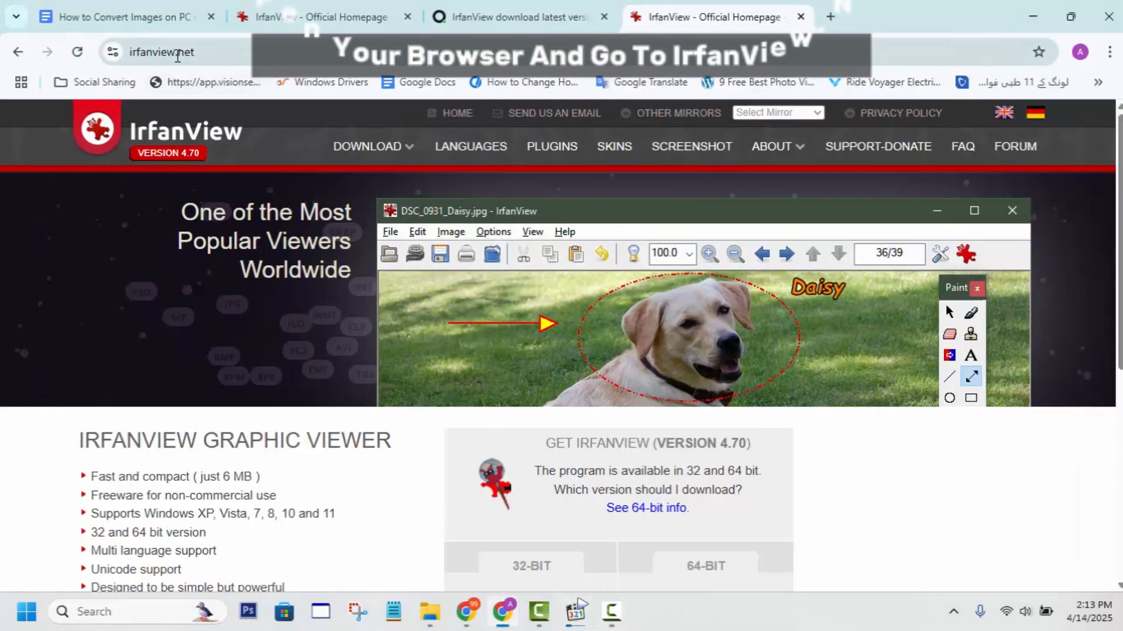
pyautogui.moveTo(176, 53); pyautogui.dragTo(198, 53)
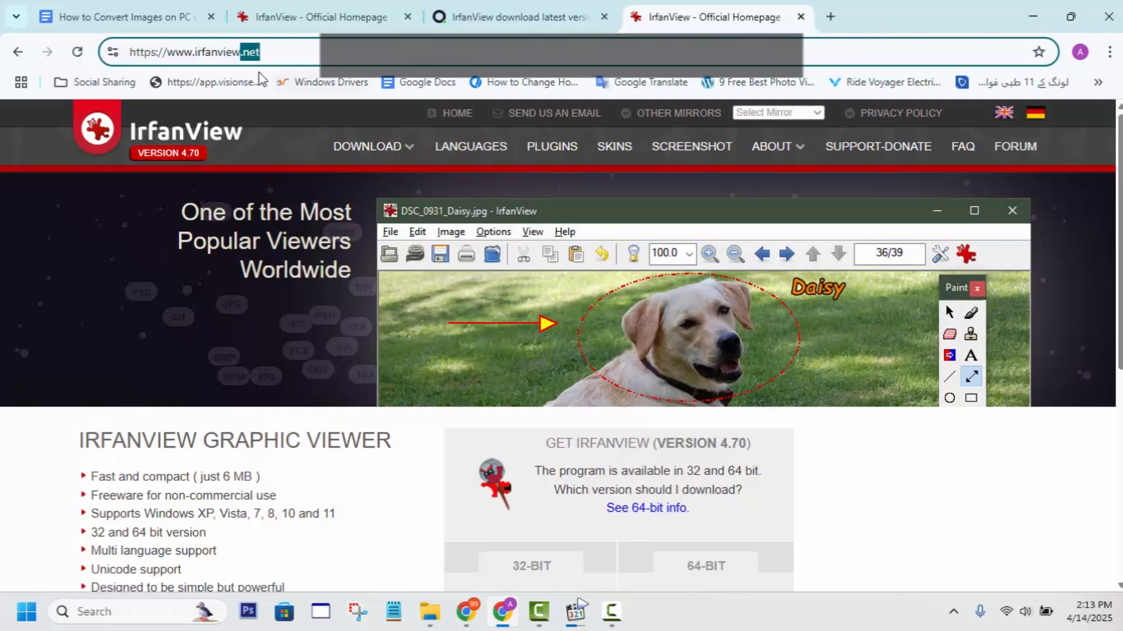
pyautogui.moveTo(243, 52); pyautogui.dragTo(275, 51)
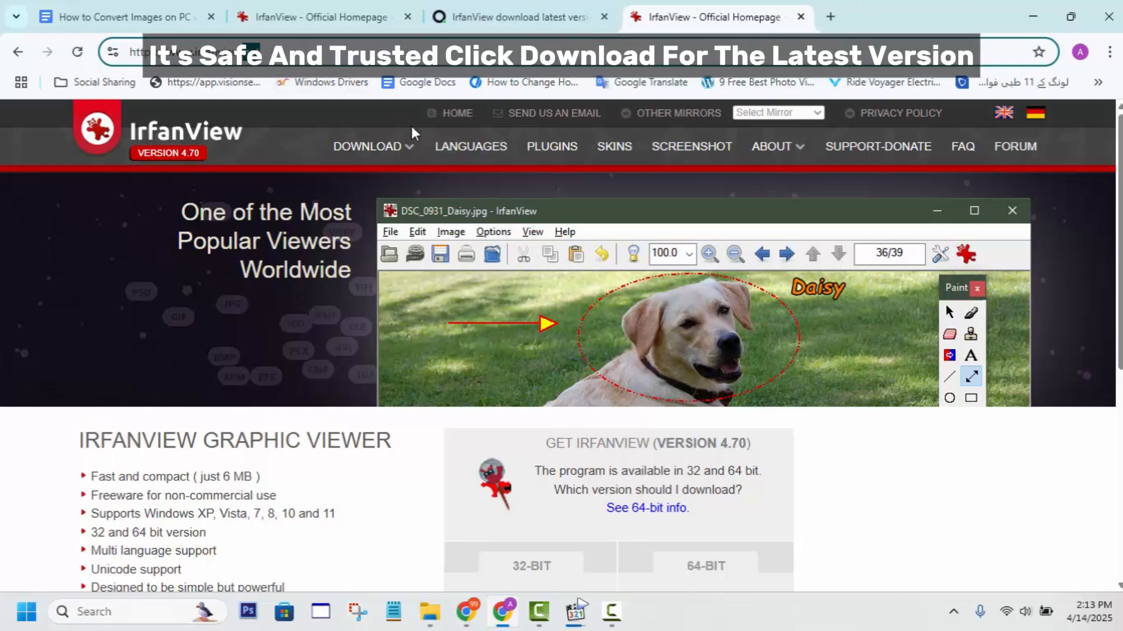
# Step: Open the download page for the 64-bit edition of IrfanView 4.70
pyautogui.scroll(-3, 900, 503)
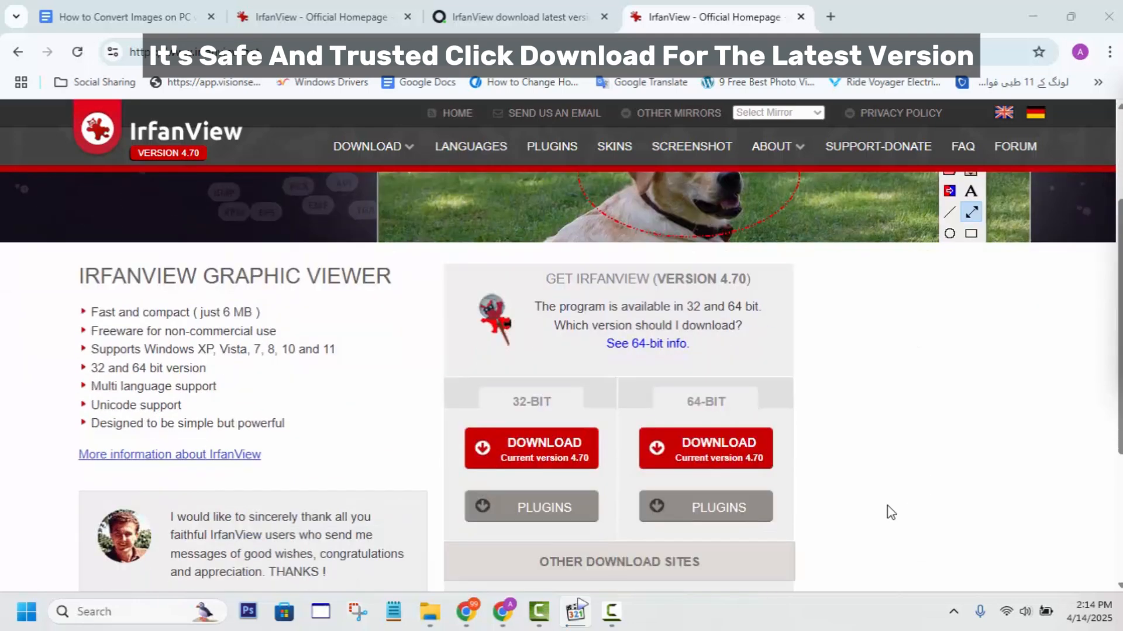
pyautogui.moveTo(682, 402); pyautogui.dragTo(732, 406)
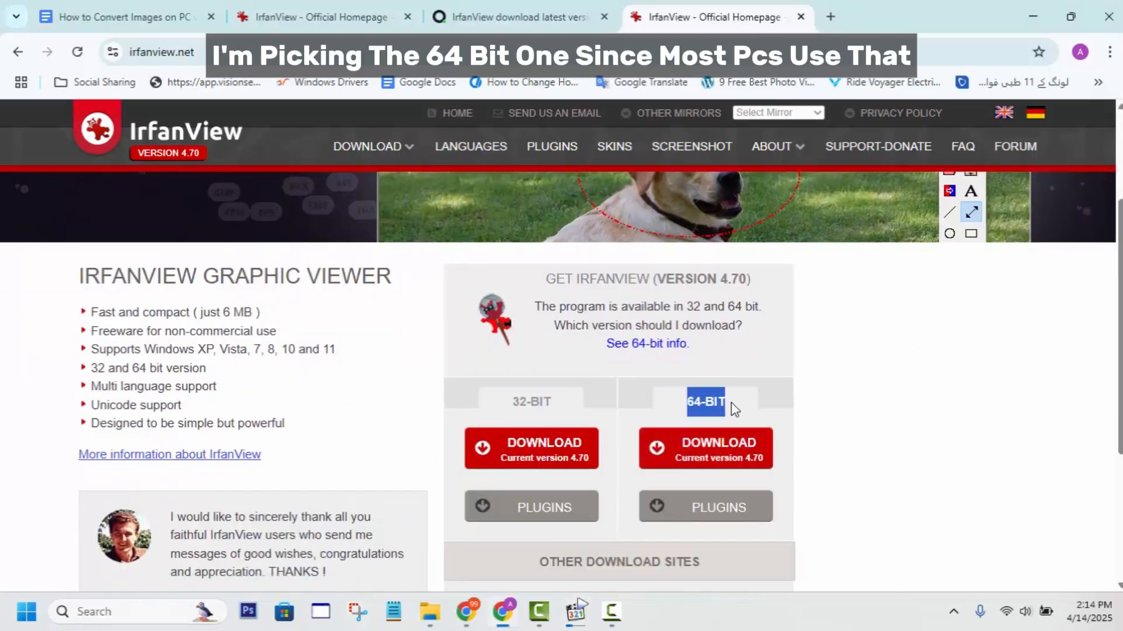
pyautogui.click(708, 448)
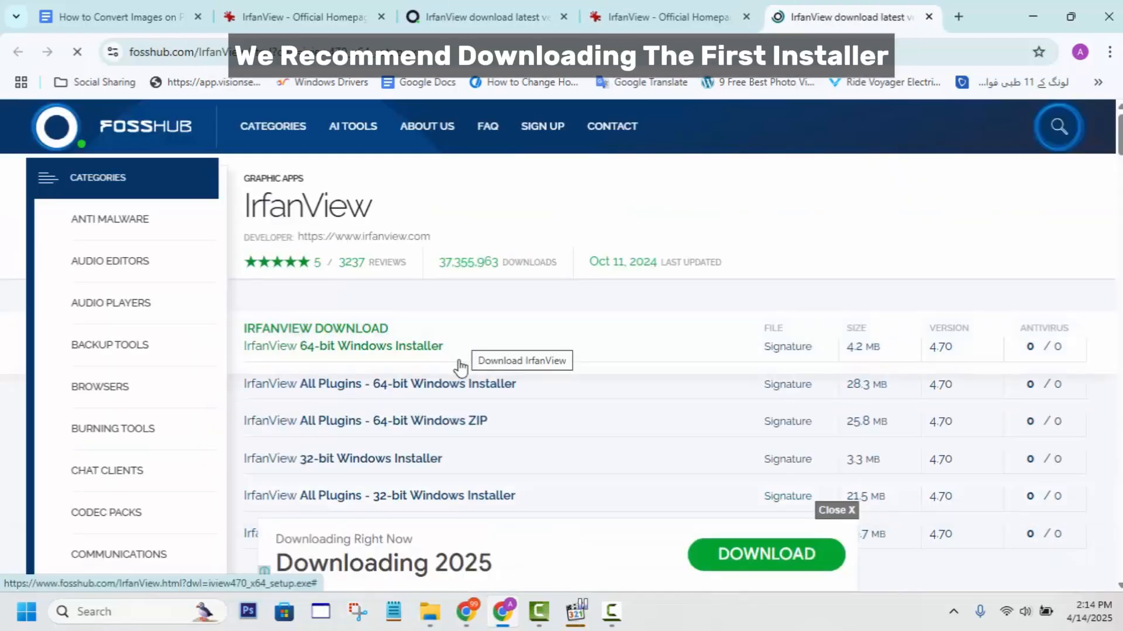
# Step: Download the IrfanView 64-bit Windows Installer from FossHub and close the browser window
pyautogui.click(316, 348)
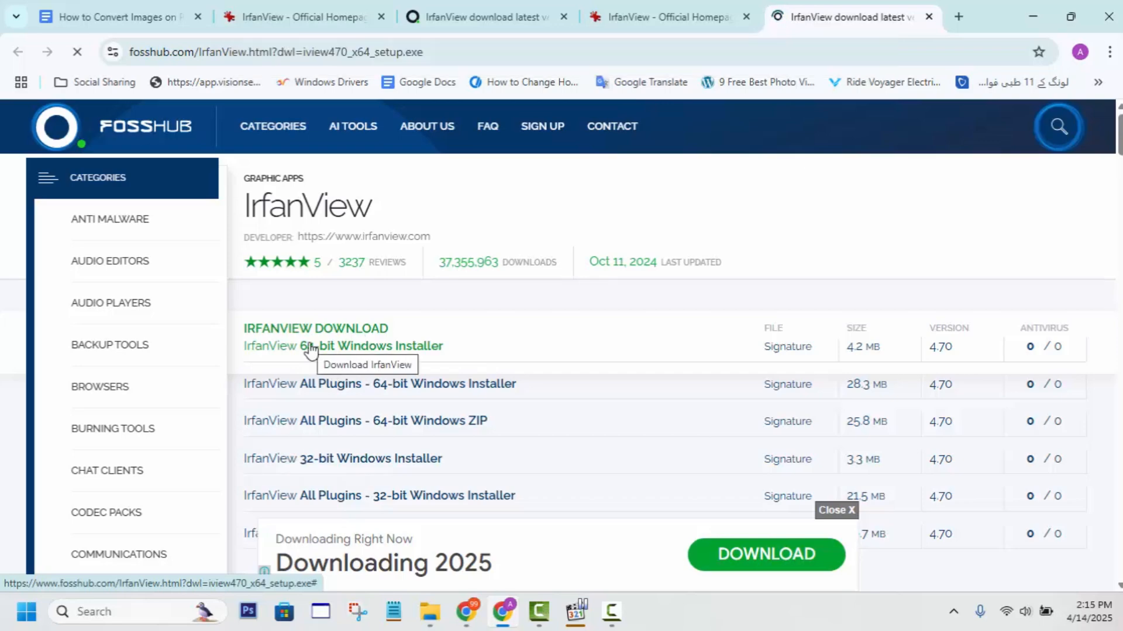
pyautogui.click(1070, 16)
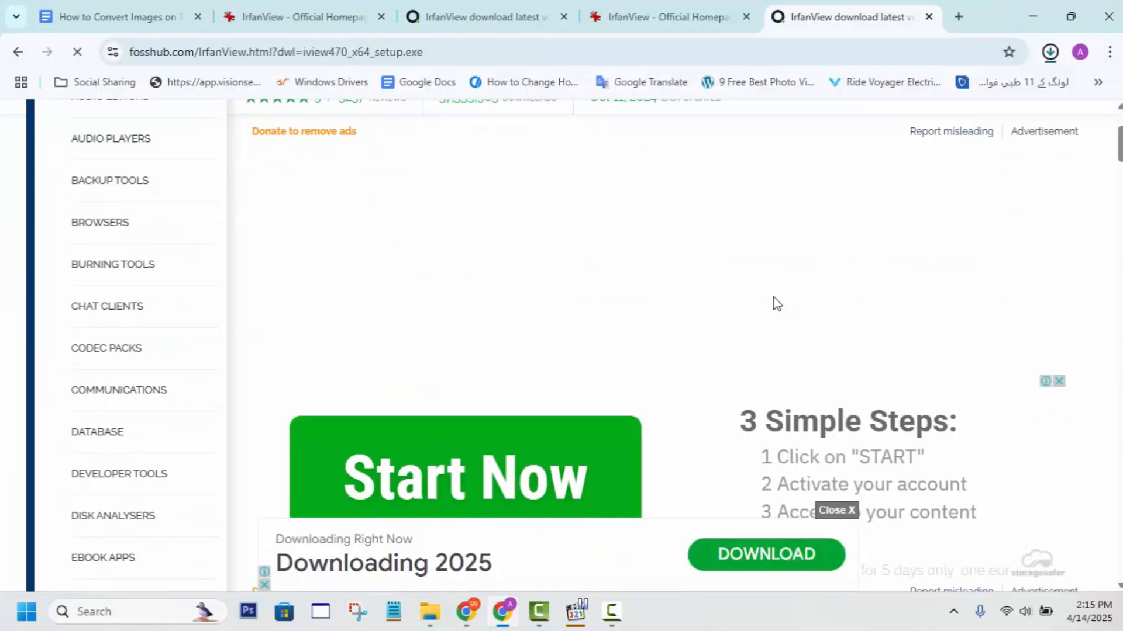
pyautogui.click(1108, 17)
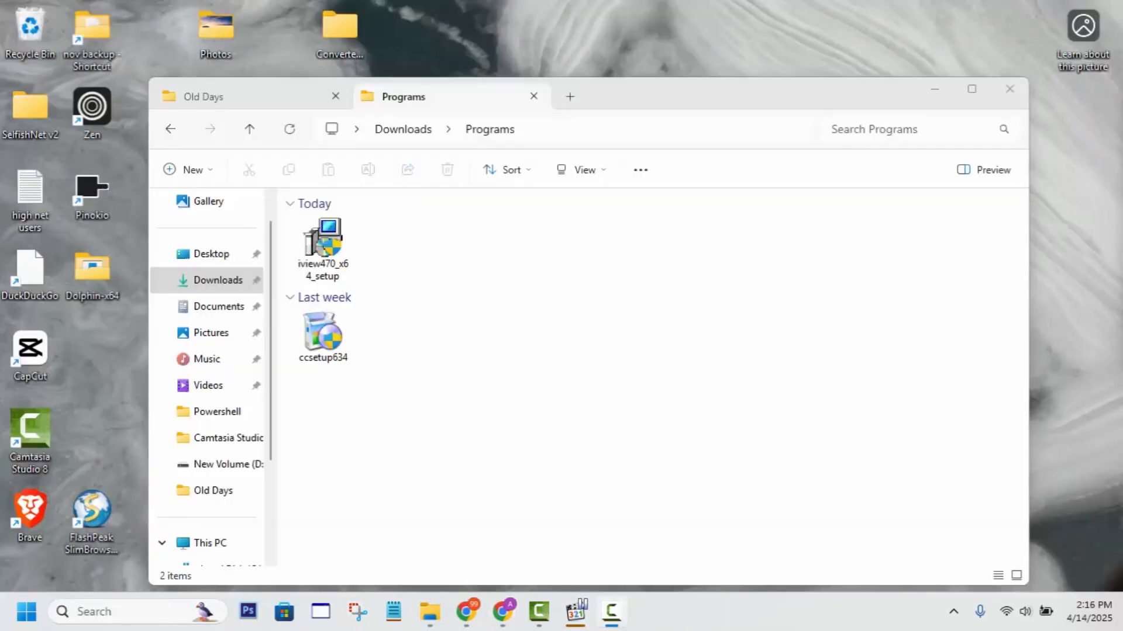
# Step: Run iview470_x64_setup from the Programs folder inside Downloads and minimize the folder window
pyautogui.click(539, 138)
pyautogui.click(441, 124)
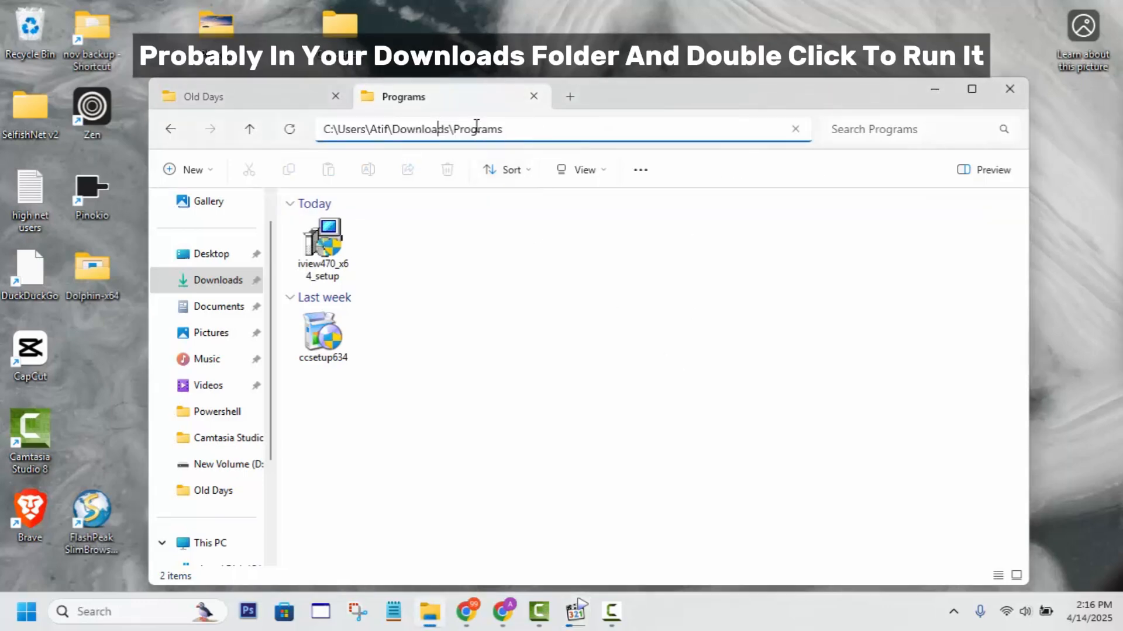
pyautogui.doubleClick(351, 252)
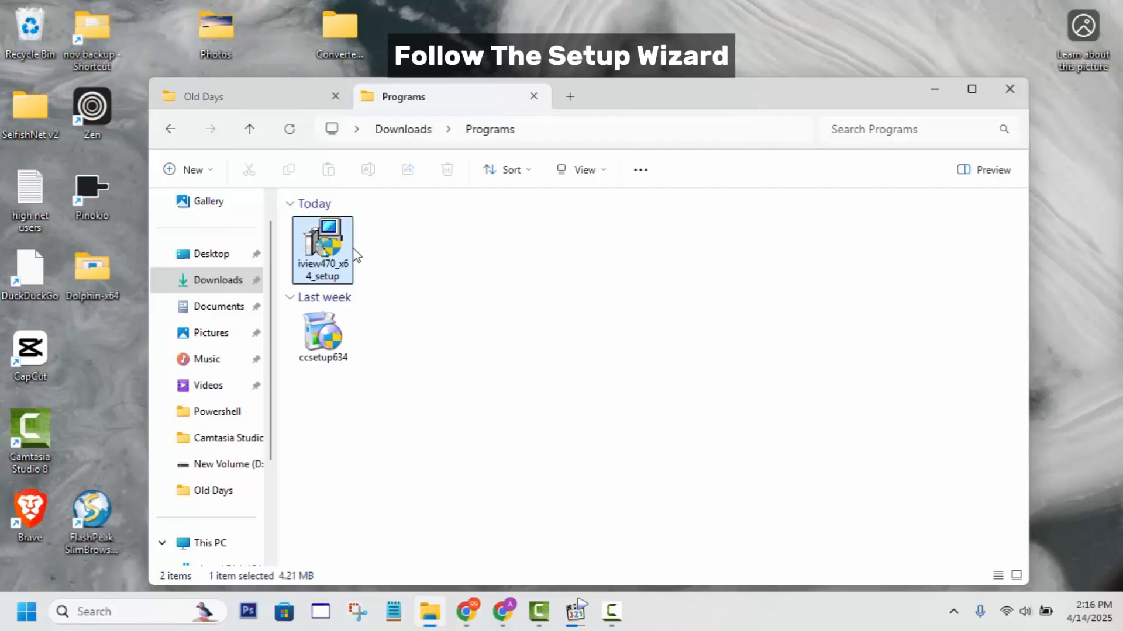
pyautogui.click(935, 90)
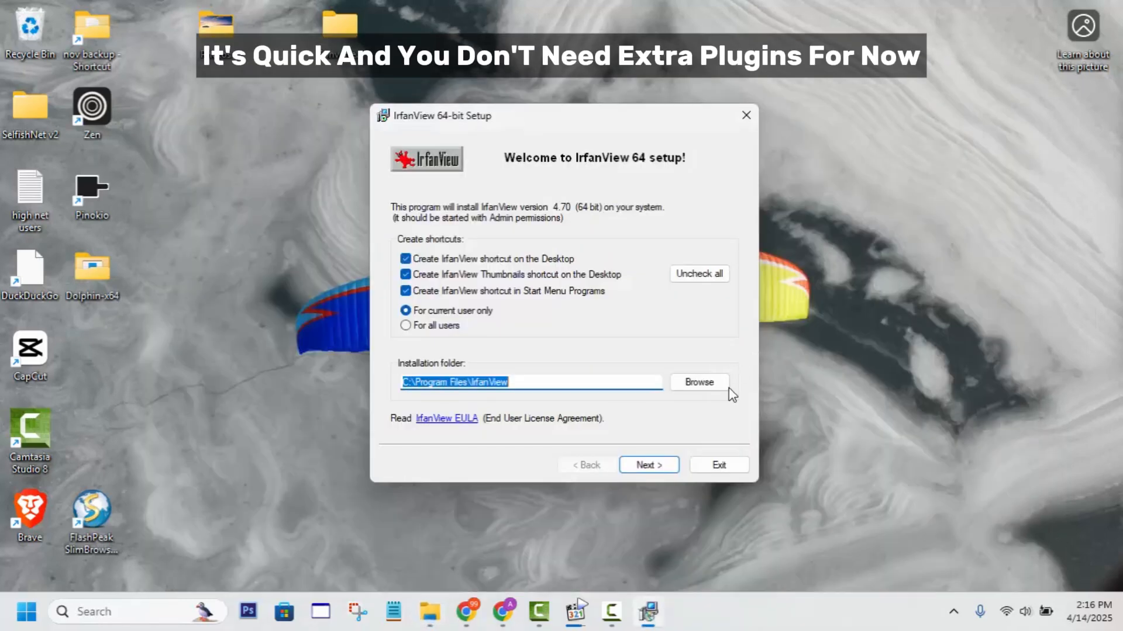
# Step: Install IrfanView 64-bit with the default shortcuts and folders, finish setup with Start IrfanView enabled, and move its window toward the desktop's centre
pyautogui.click(653, 470)
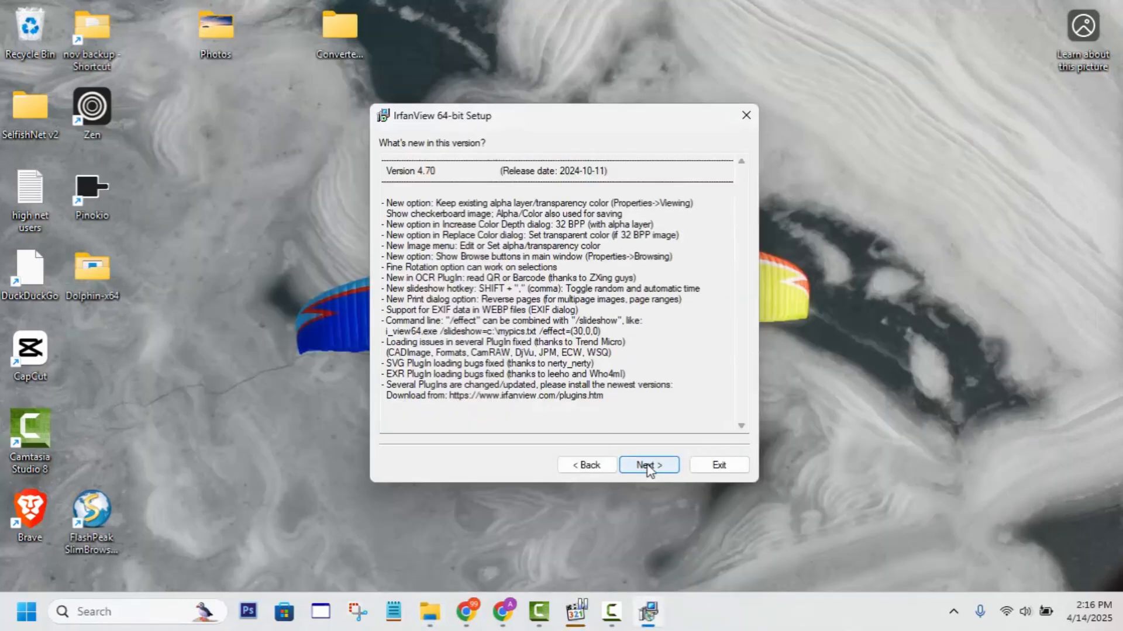
pyautogui.click(649, 466)
pyautogui.click(649, 466)
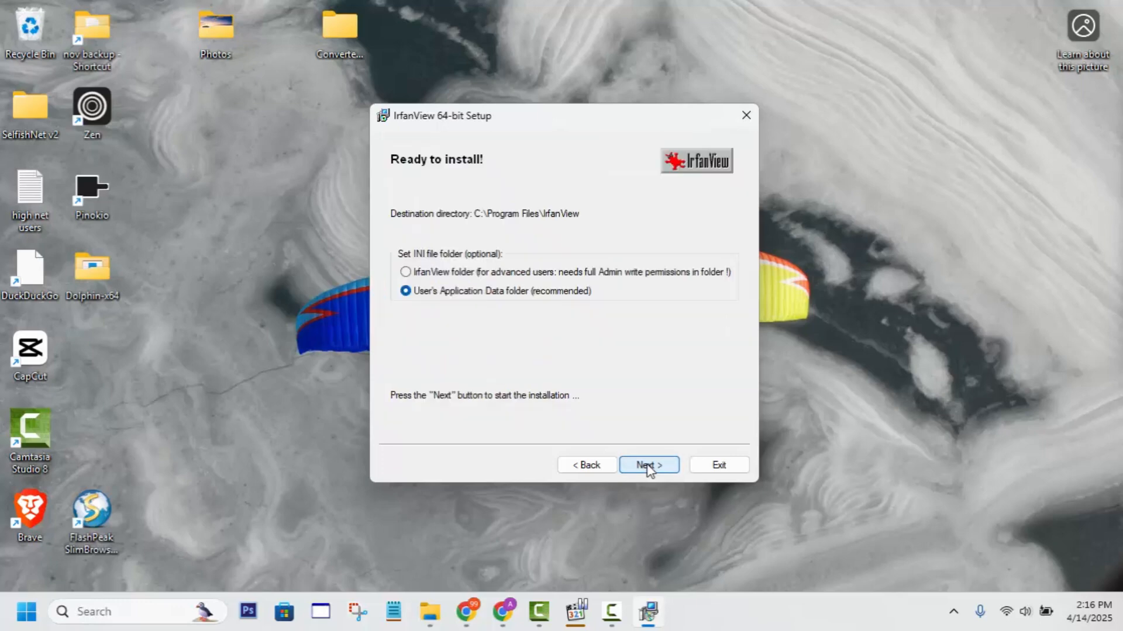
pyautogui.click(649, 466)
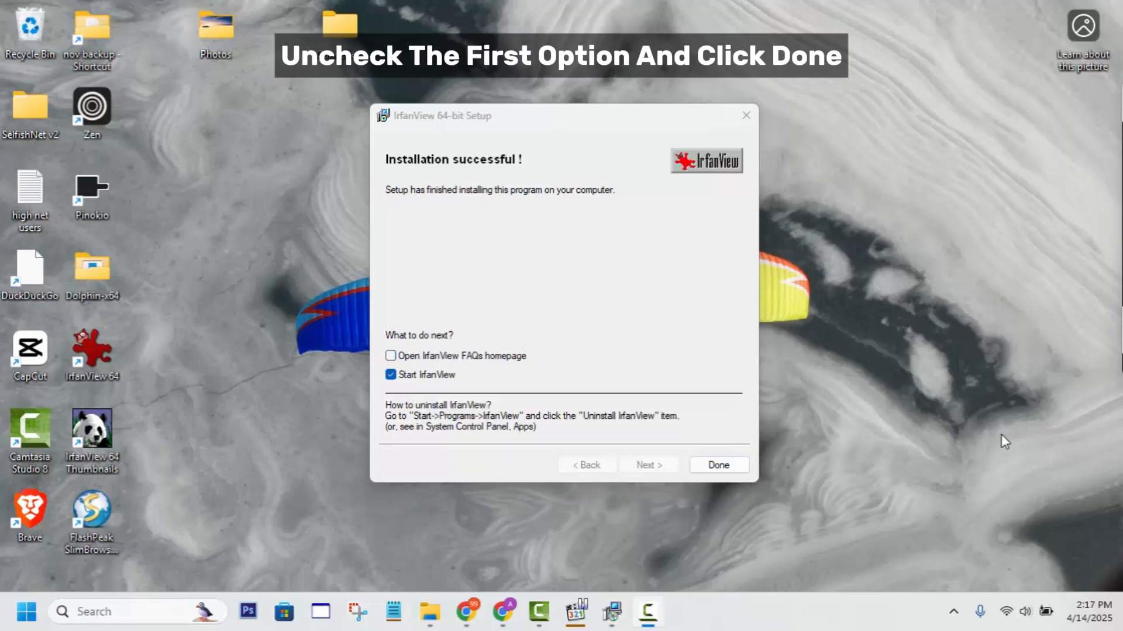
pyautogui.click(714, 467)
pyautogui.moveTo(233, 18); pyautogui.dragTo(528, 167)
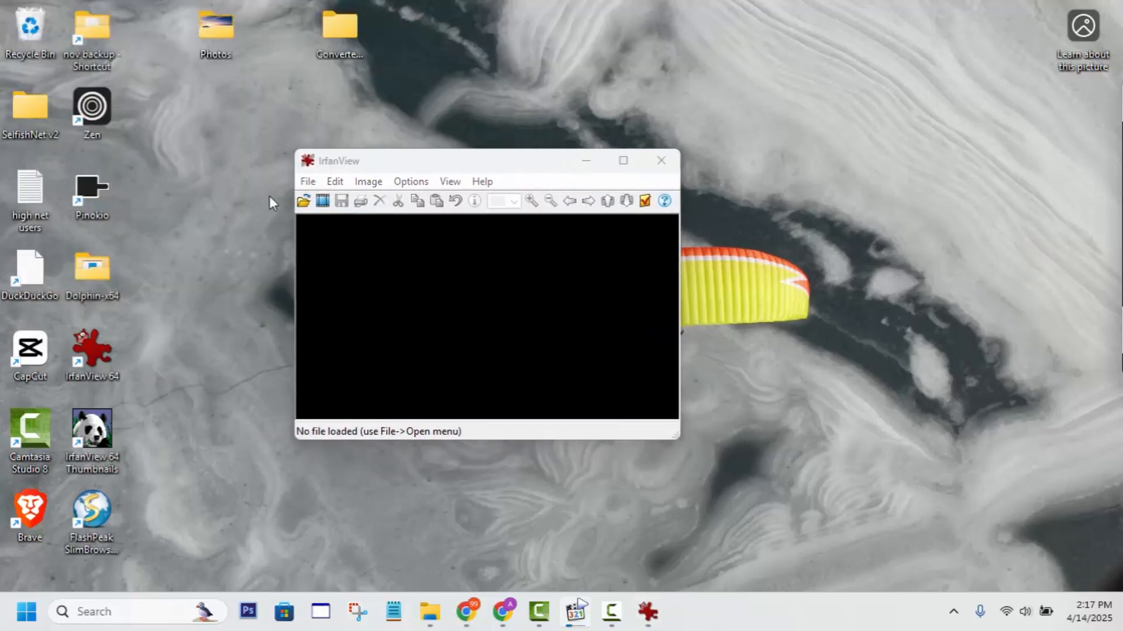
# Step: Look over the desktop's Photos folder and open its architecture-9483952_1280 image in IrfanView
pyautogui.doubleClick(215, 48)
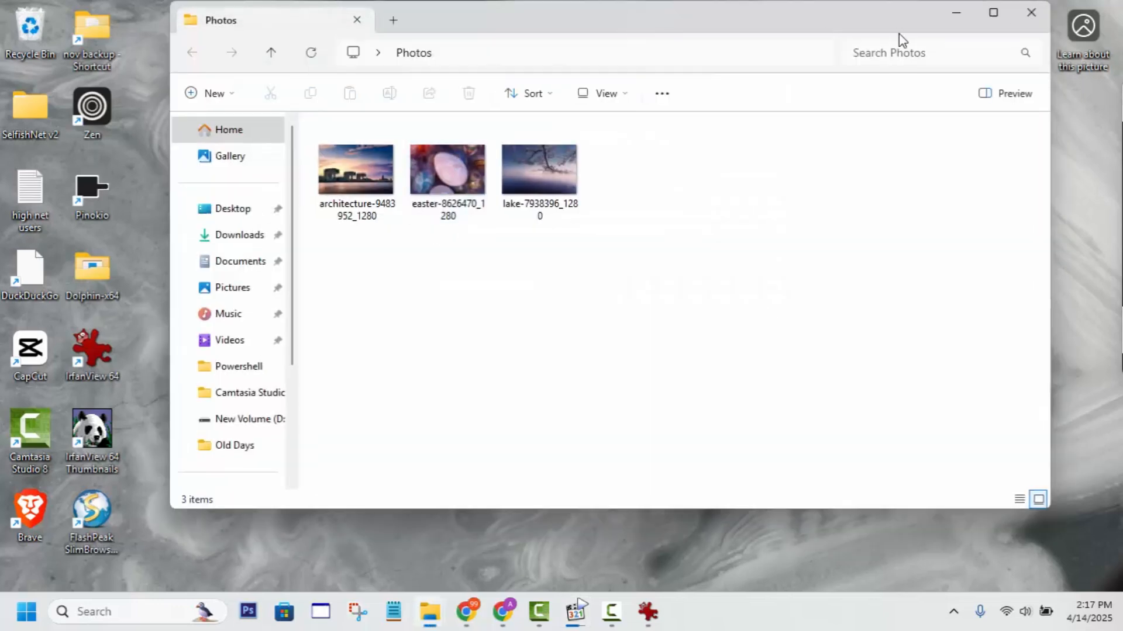
pyautogui.click(940, 19)
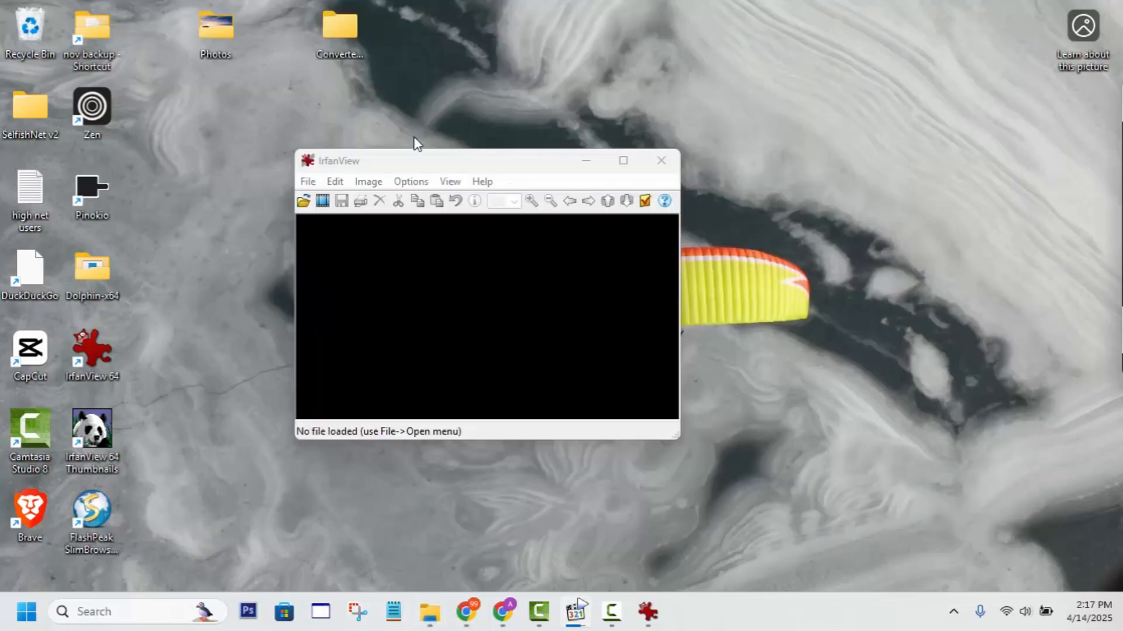
pyautogui.click(310, 180)
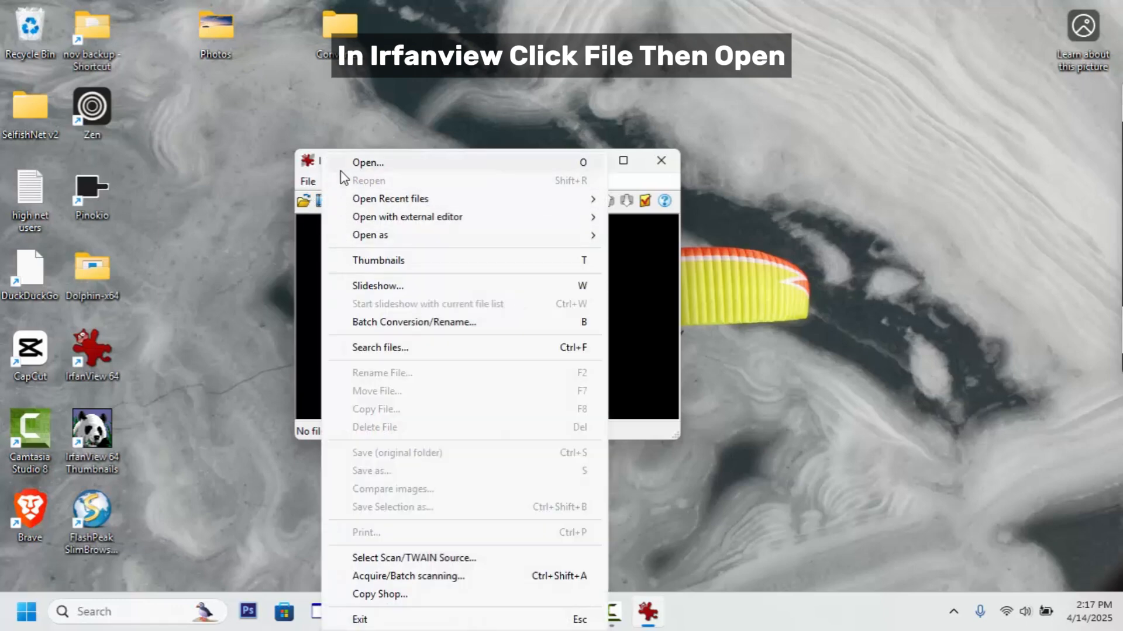
pyautogui.click(354, 164)
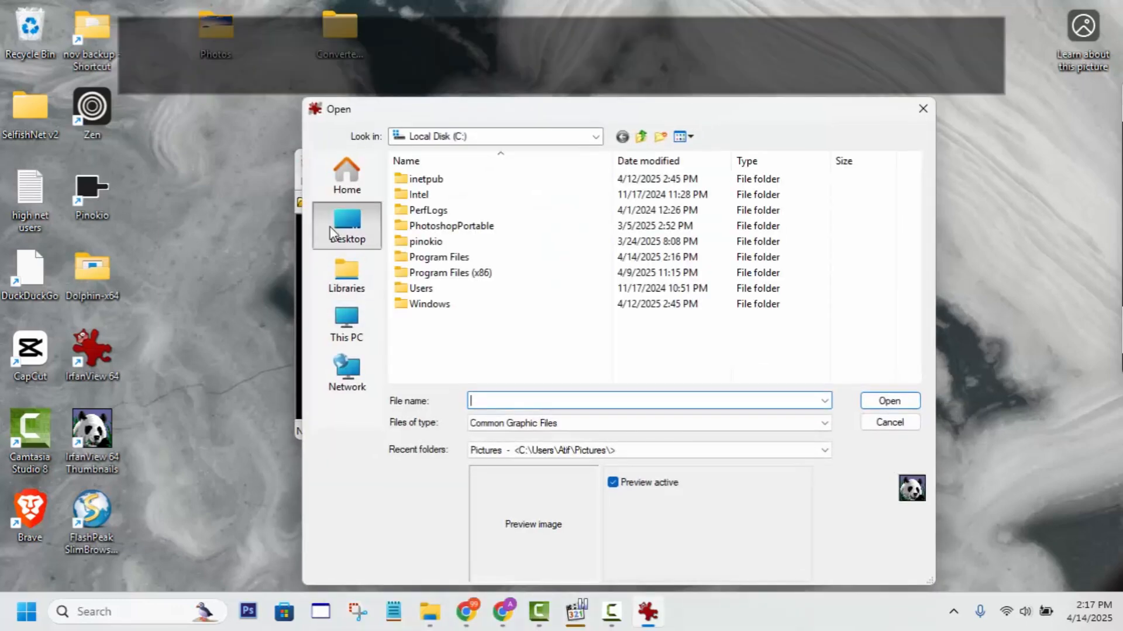
pyautogui.click(330, 228)
pyautogui.scroll(-1, 526, 369)
pyautogui.doubleClick(445, 335)
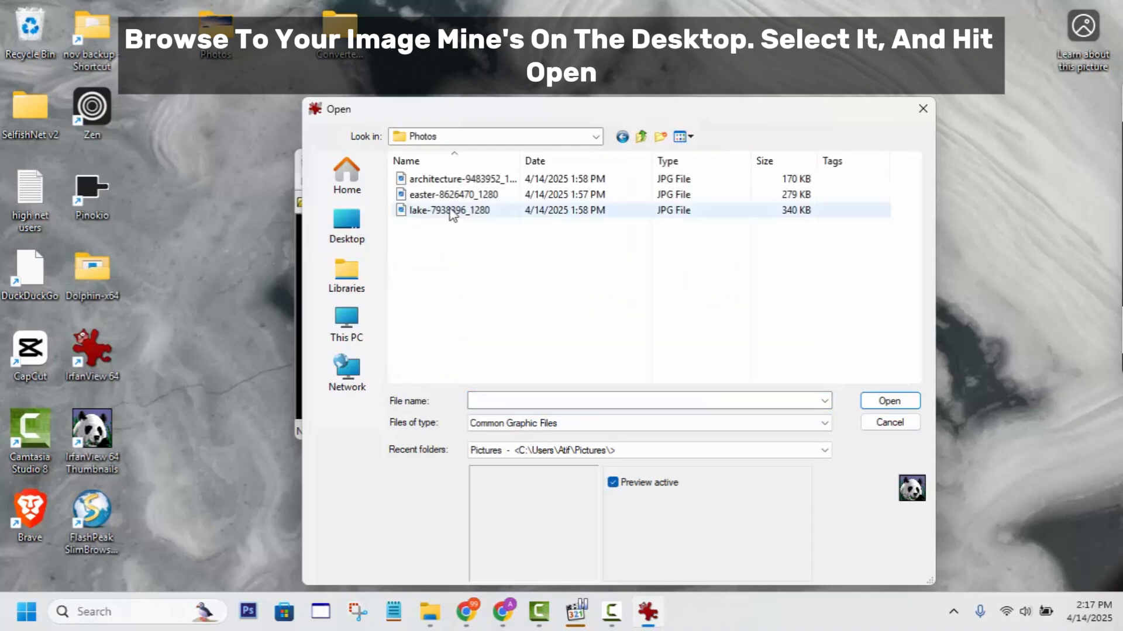
pyautogui.click(456, 178)
pyautogui.click(910, 401)
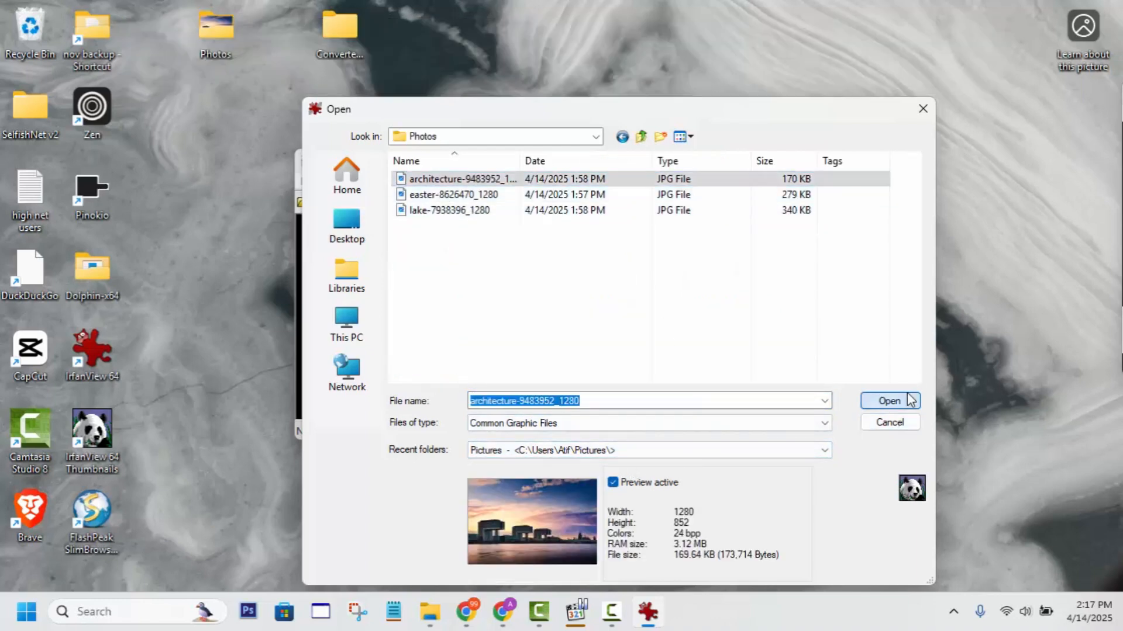
pyautogui.moveTo(426, 20); pyautogui.dragTo(604, 36)
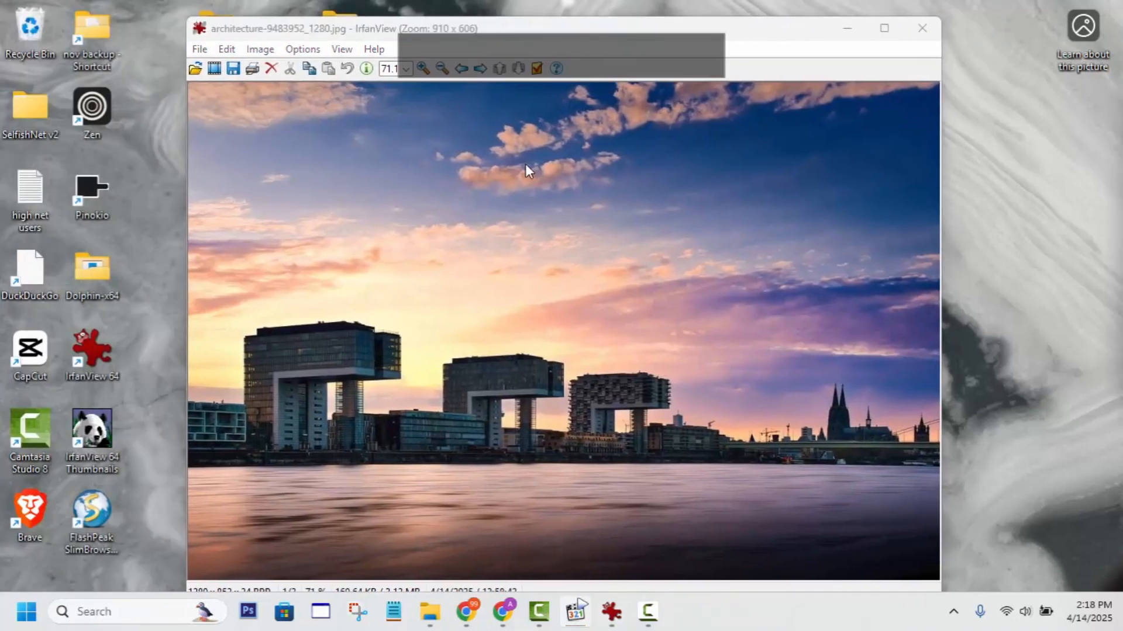
# Step: Save the open image as PNG - Portable Network Graphics in the desktop's Converted-Images folder and inspect the converted file there
pyautogui.click(198, 50)
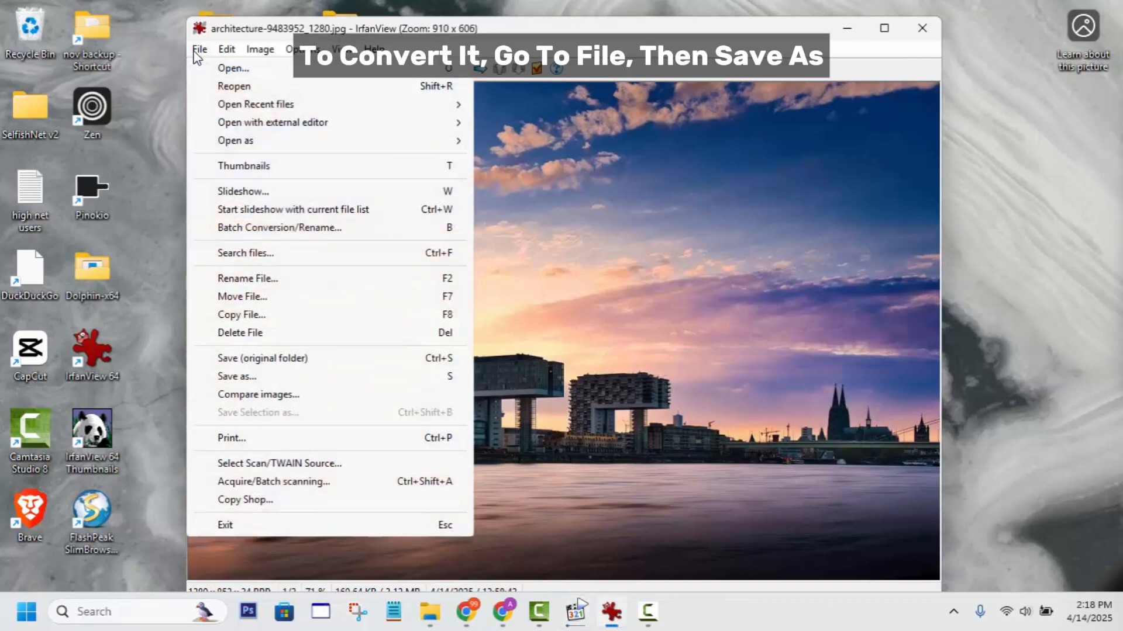
pyautogui.click(210, 377)
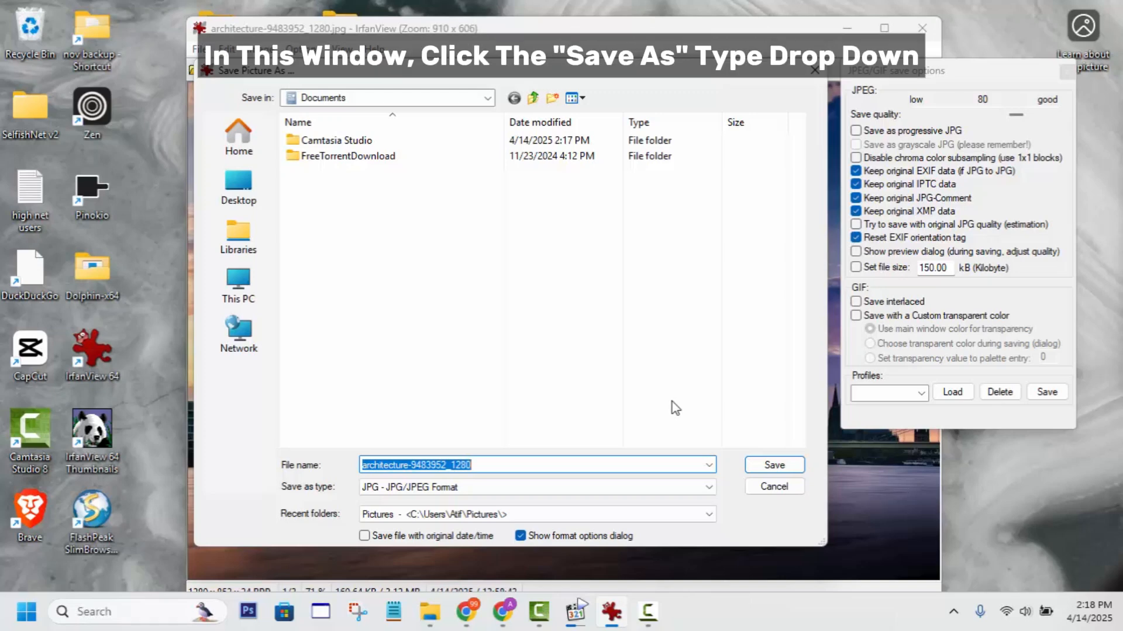
pyautogui.click(562, 491)
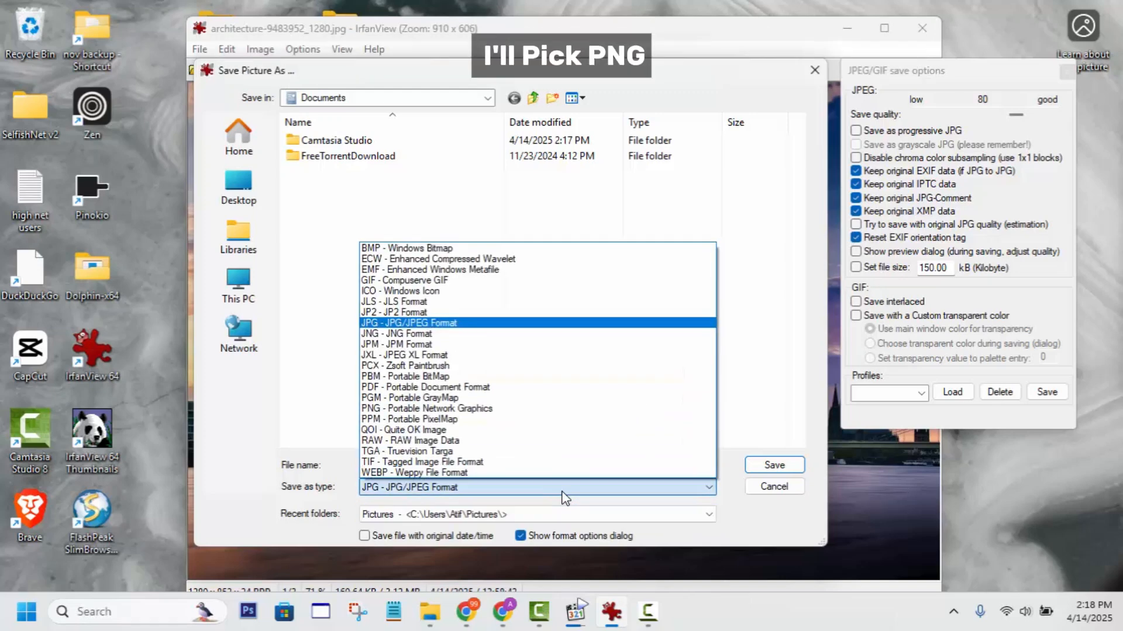
pyautogui.click(402, 411)
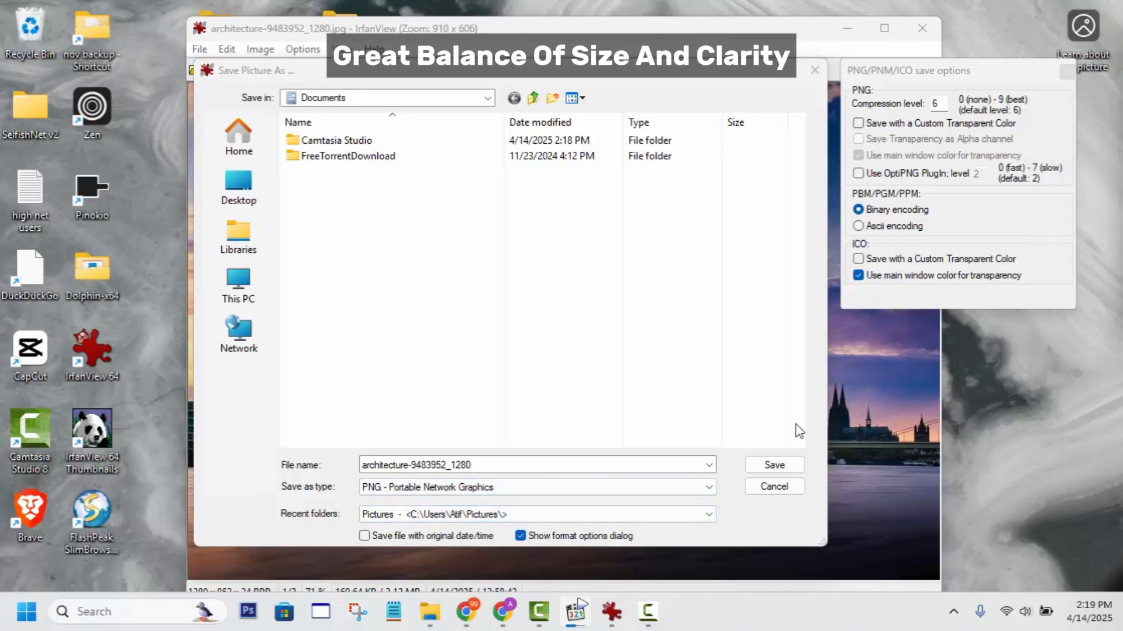
pyautogui.click(237, 205)
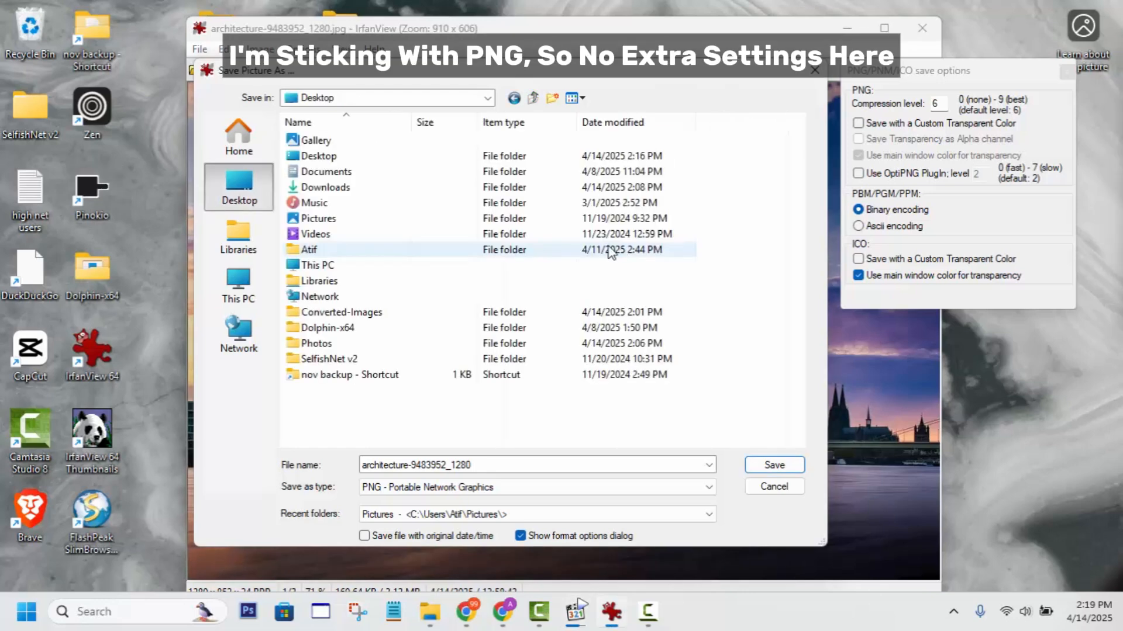
pyautogui.doubleClick(318, 313)
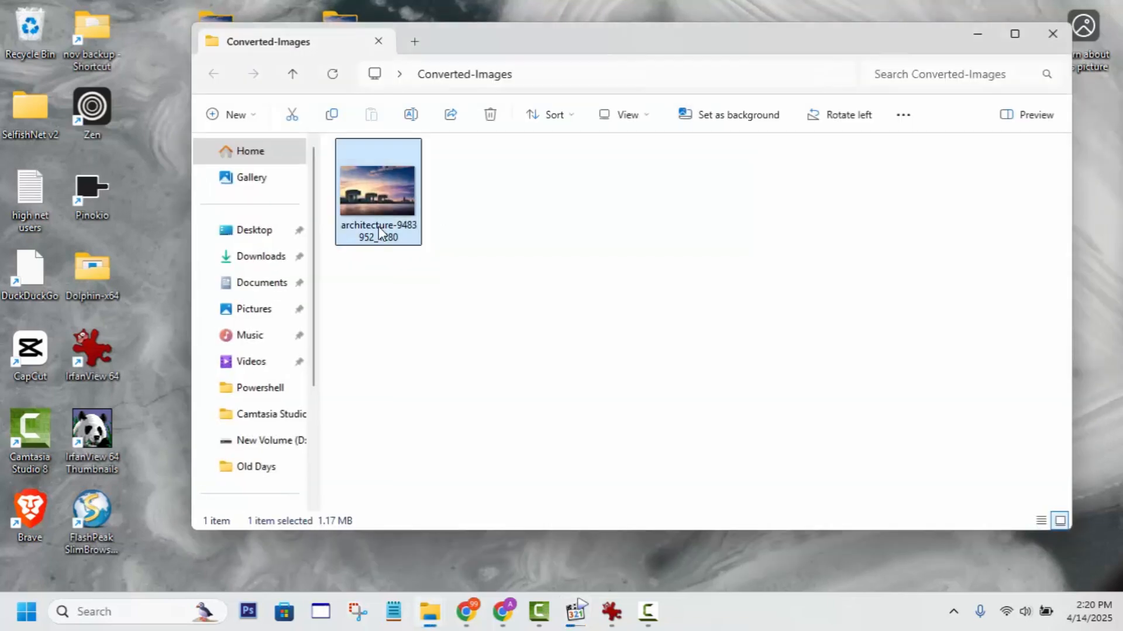
pyautogui.rightClick(389, 246)
pyautogui.click(429, 343)
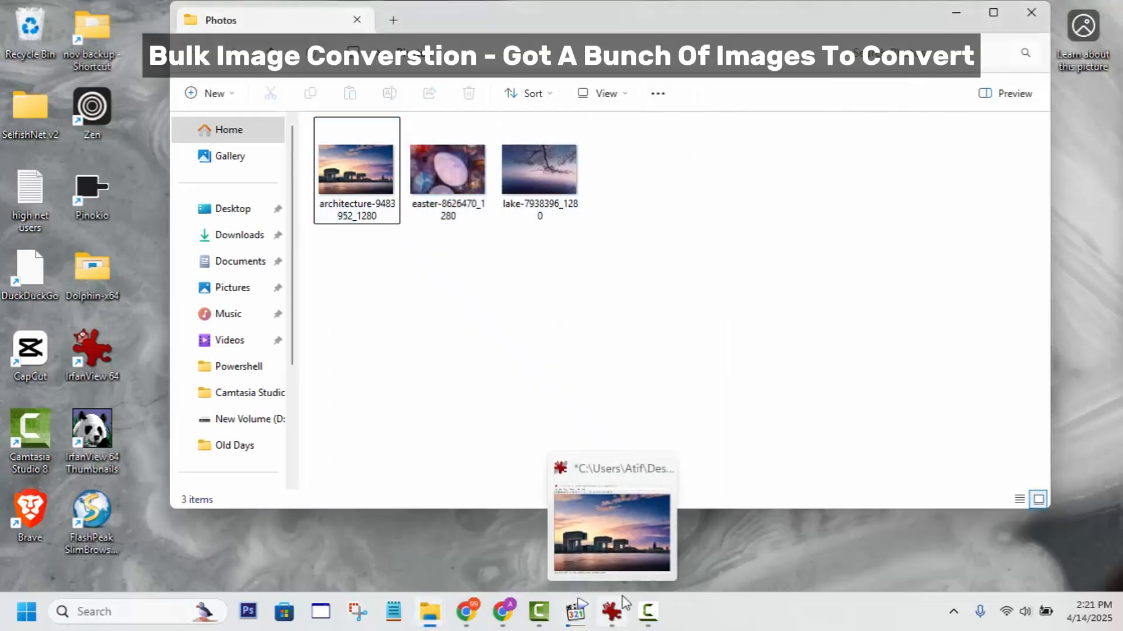
# Step: Open IrfanView's Batch Conversion/Rename and add the three JPGs from the desktop's Photos folder as input files
pyautogui.click(611, 611)
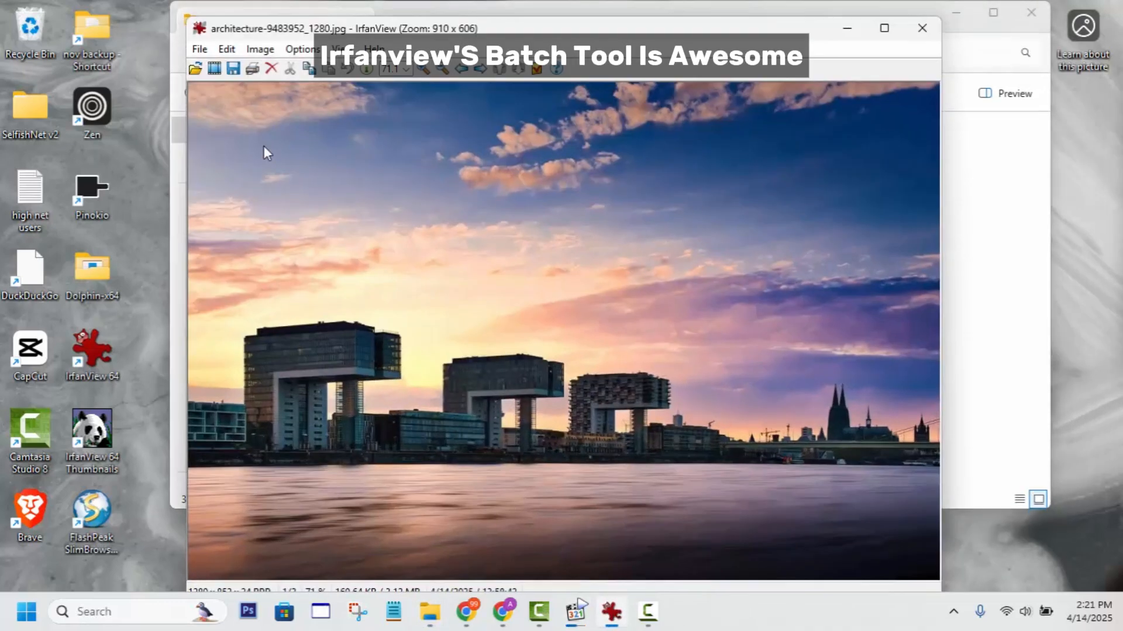
pyautogui.click(199, 49)
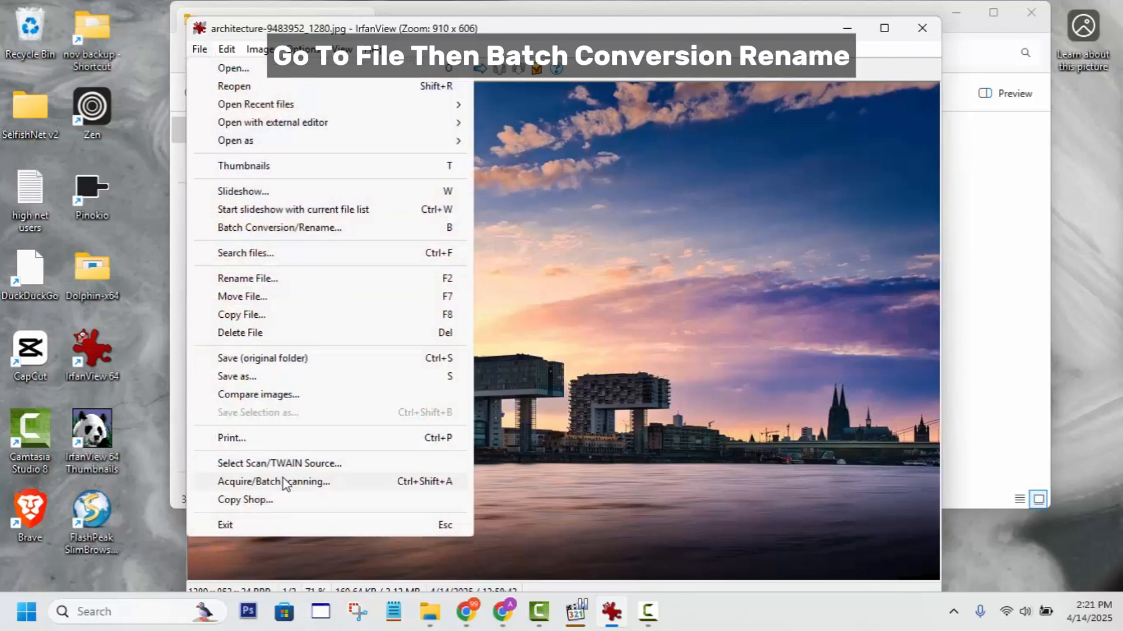
pyautogui.click(265, 231)
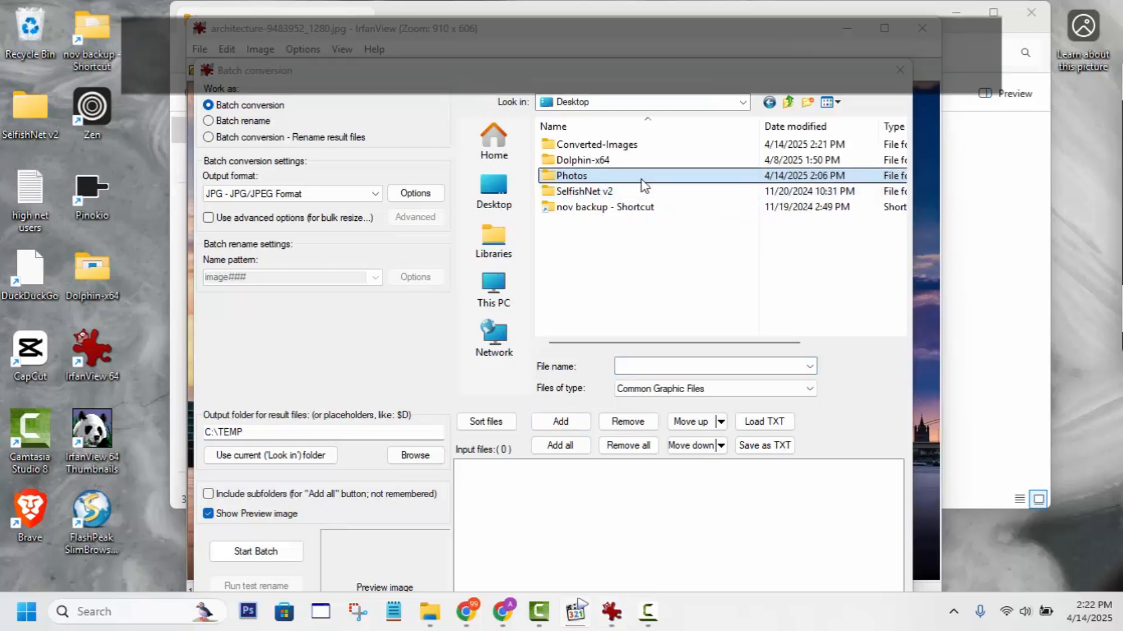
pyautogui.moveTo(549, 182); pyautogui.dragTo(539, 497)
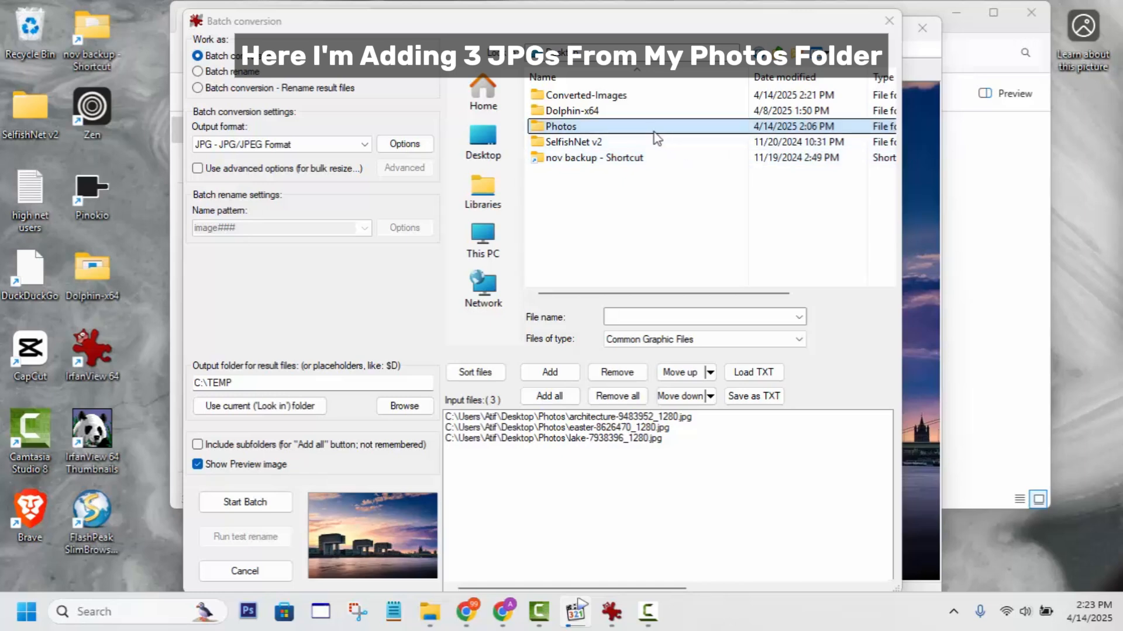
# Step: Open the Photos folder in the batch file browser, select the lake input file, and set the output format to WEBP - Weppy File Format
pyautogui.doubleClick(657, 138)
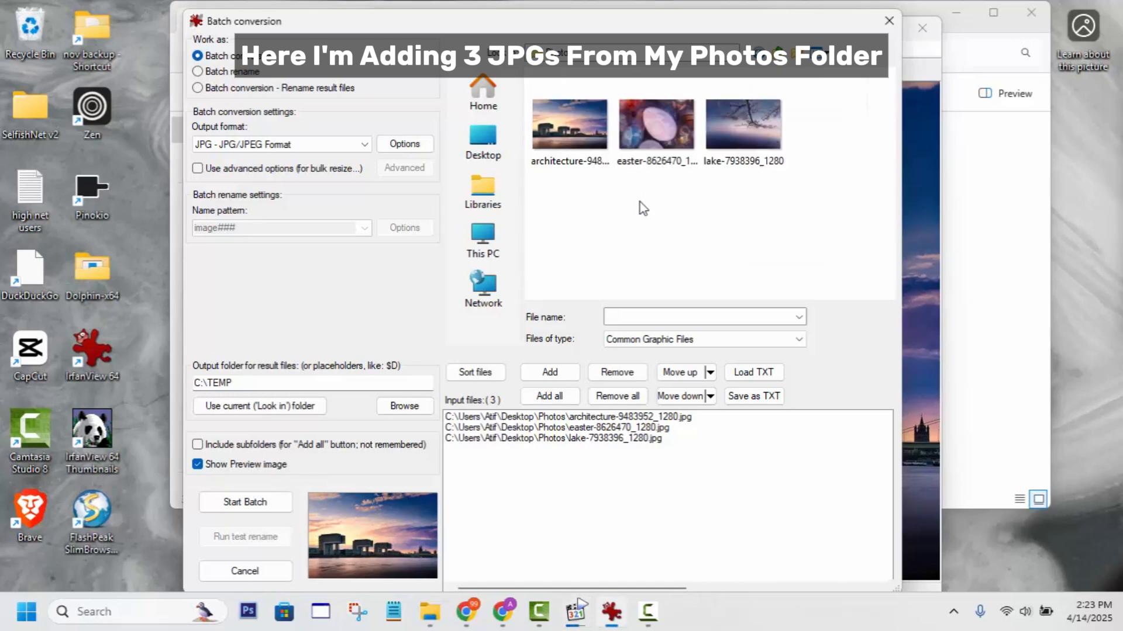
pyautogui.click(616, 472)
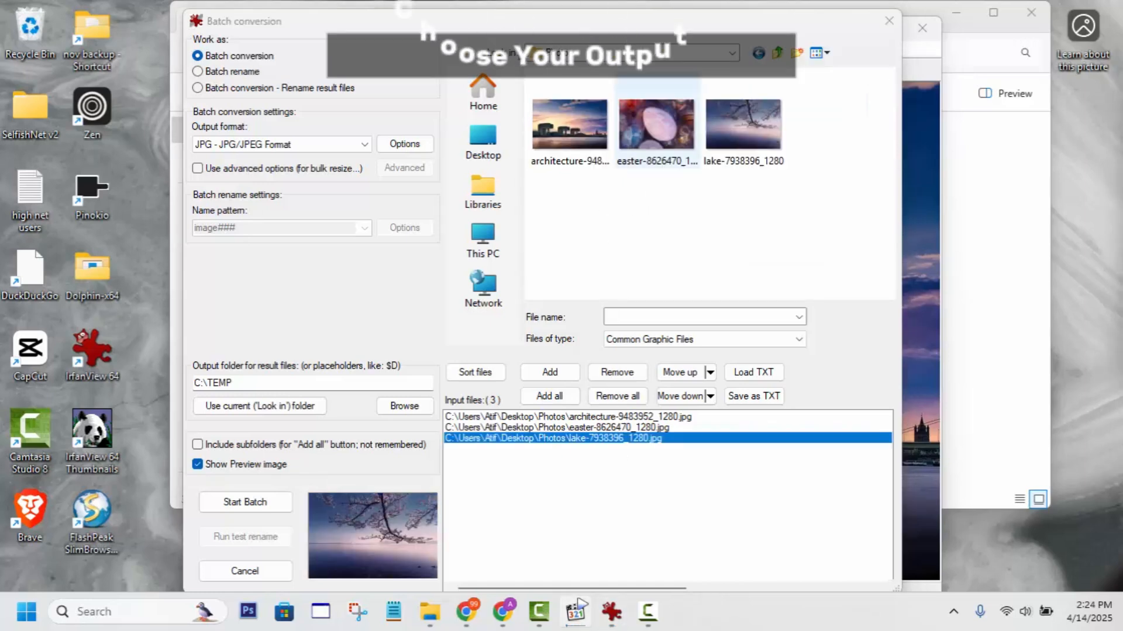
pyautogui.click(364, 144)
pyautogui.click(327, 384)
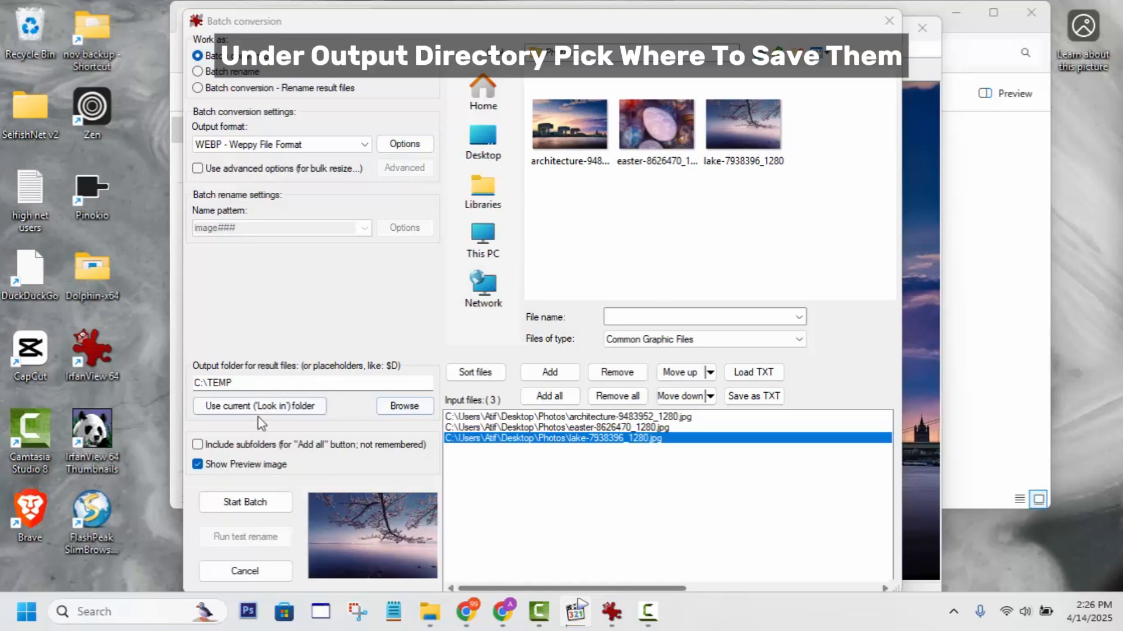
# Step: Set the desktop's Converted-Images folder as the output folder for result files and start the batch conversion
pyautogui.click(410, 414)
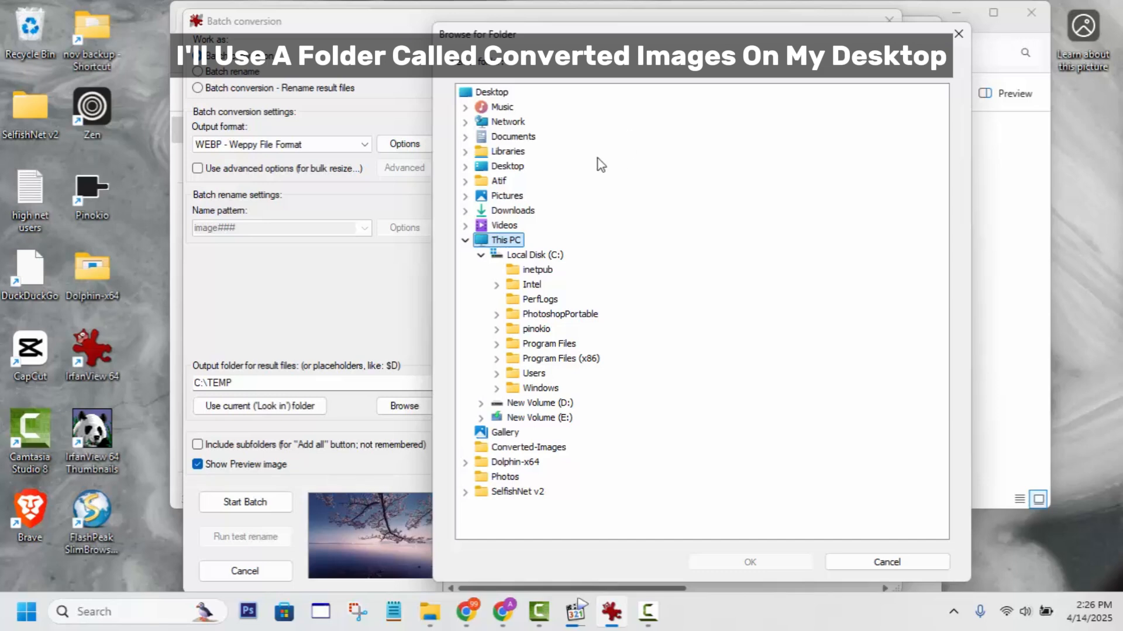
pyautogui.click(513, 448)
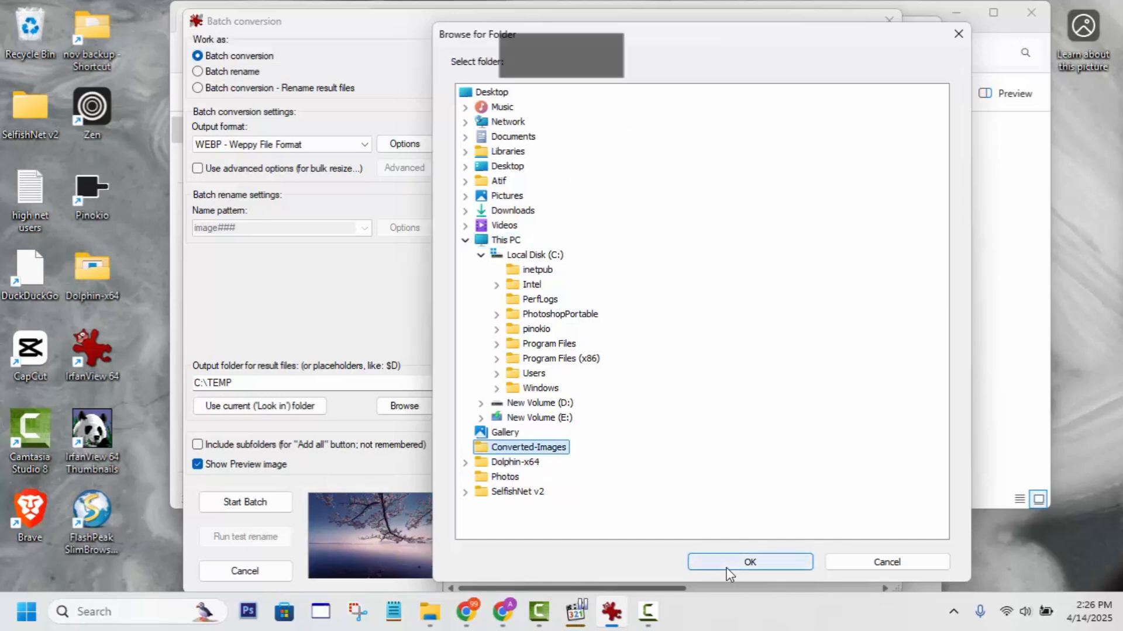
pyautogui.click(748, 562)
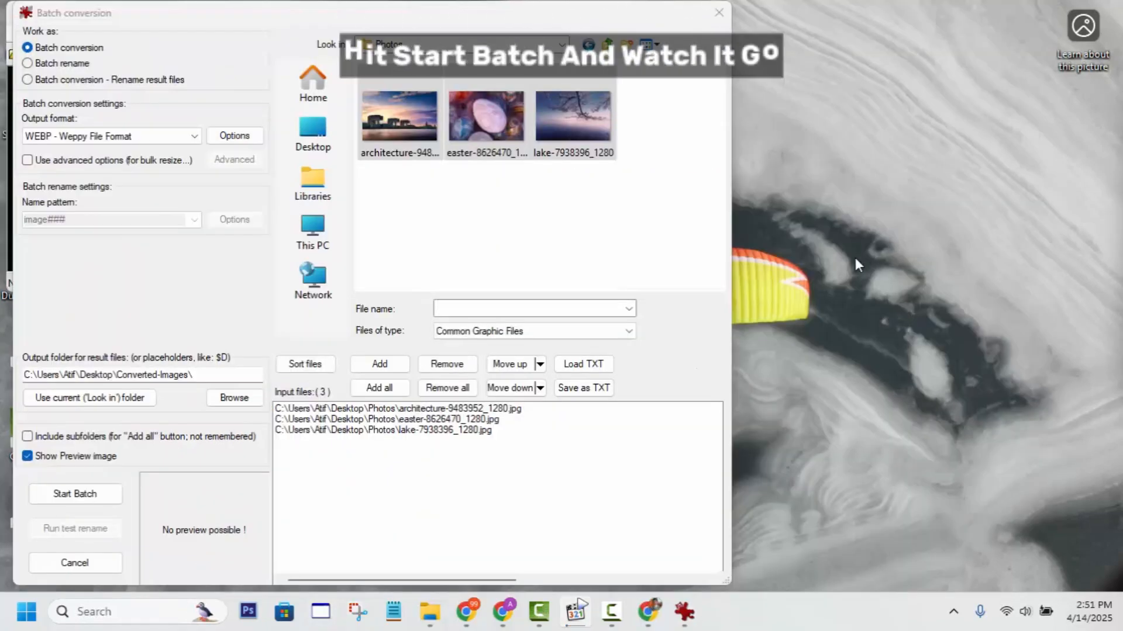
pyautogui.click(111, 496)
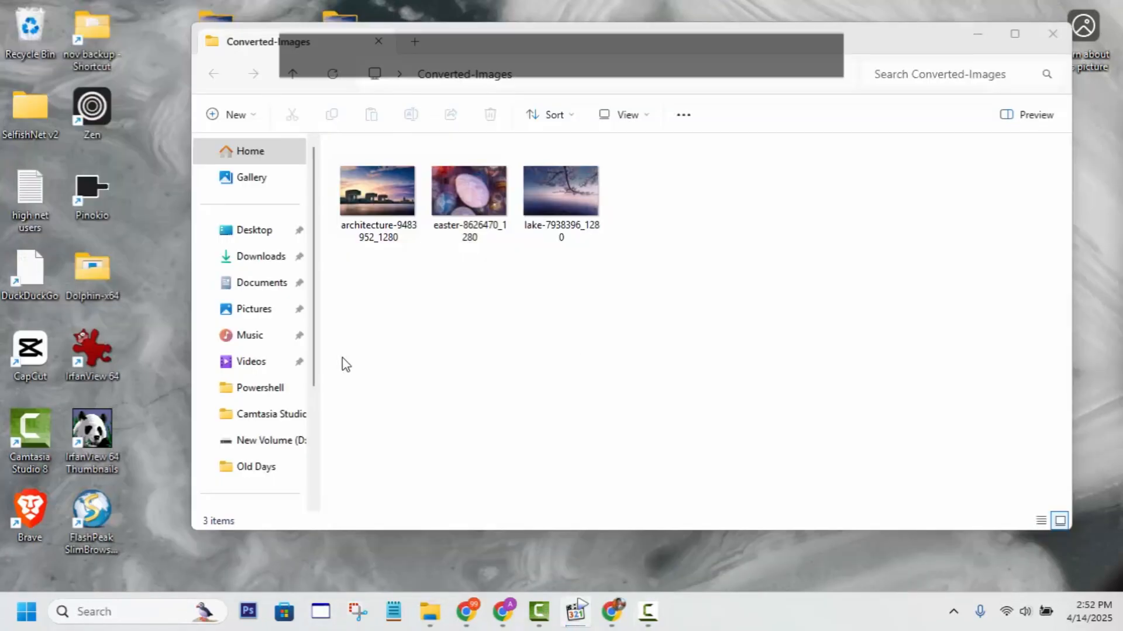
# Step: Check the file properties of the converted architecture-9483952_1280 image in the Converted-Images folder and move the properties window aside
pyautogui.click(375, 205)
pyautogui.rightClick(372, 205)
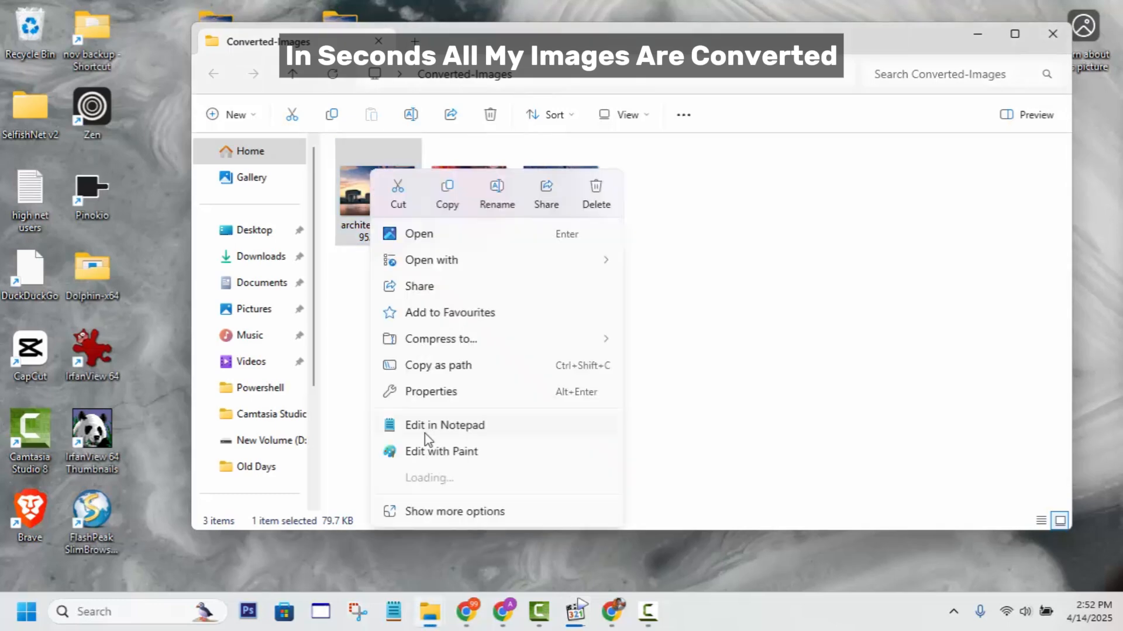
pyautogui.click(434, 393)
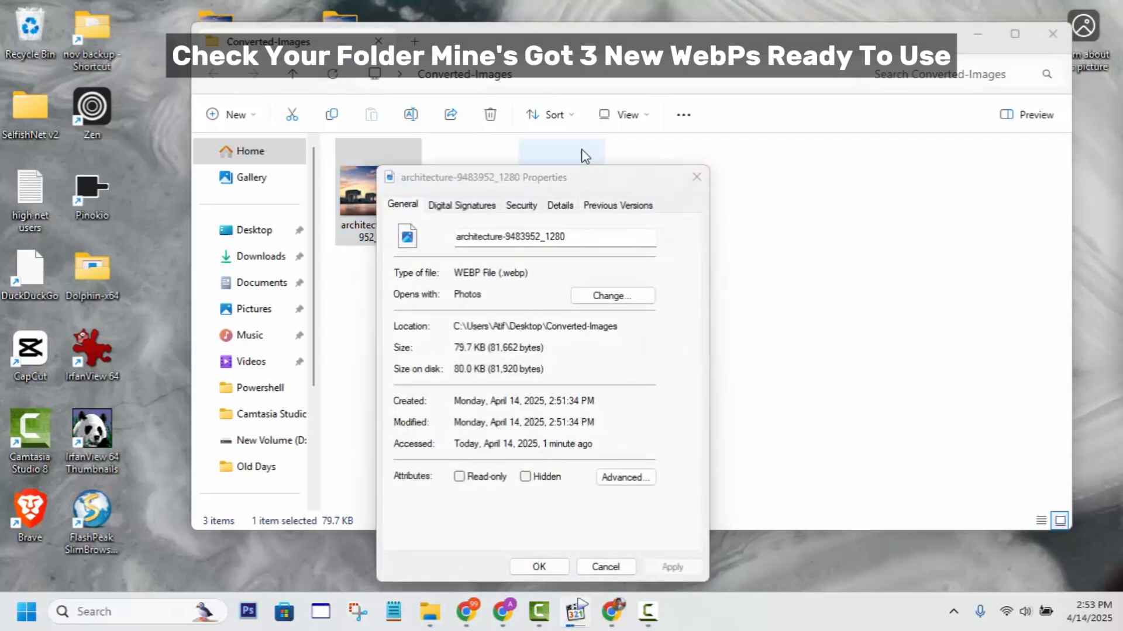
pyautogui.moveTo(613, 185); pyautogui.dragTo(847, 222)
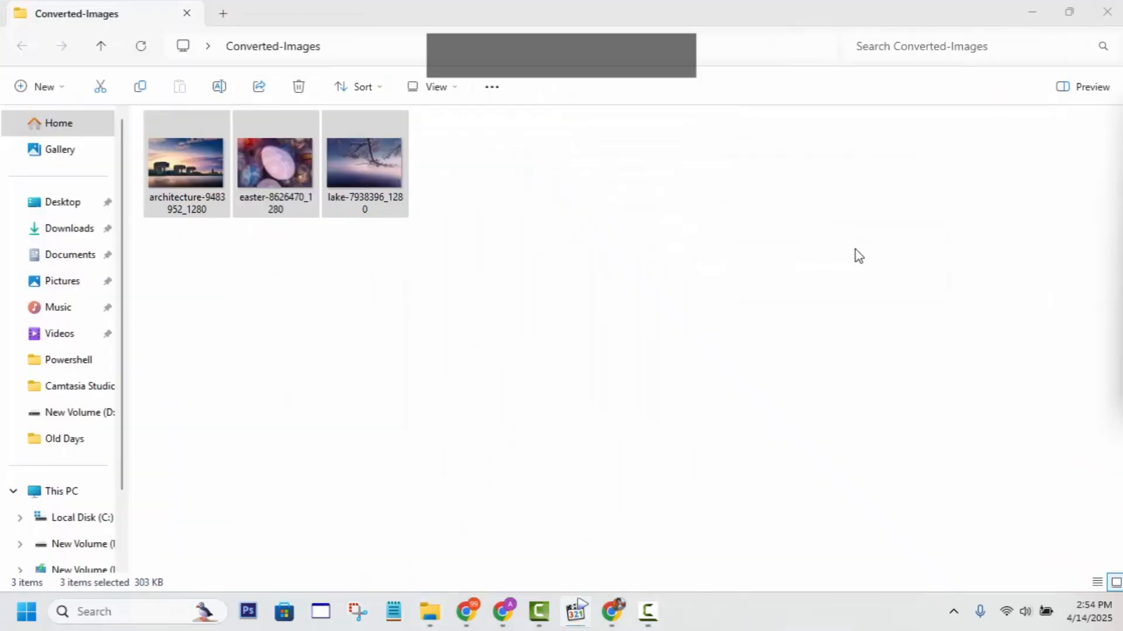